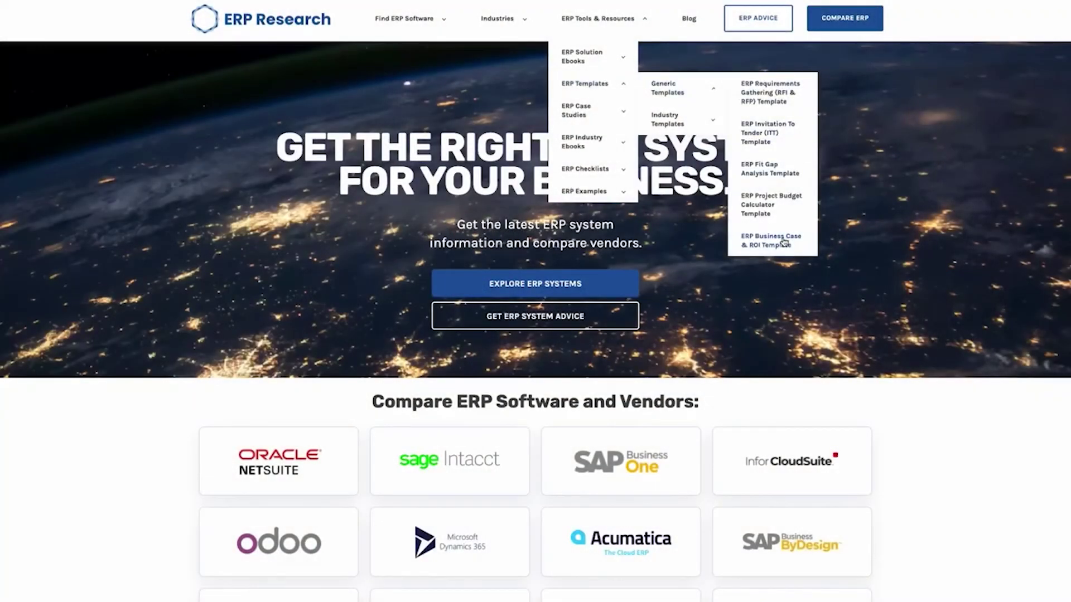
Open ERP Research's ERP Business Case & ROI Template page from the Generic Templates menu
{"action": "left_click", "coordinate": [785, 243]}
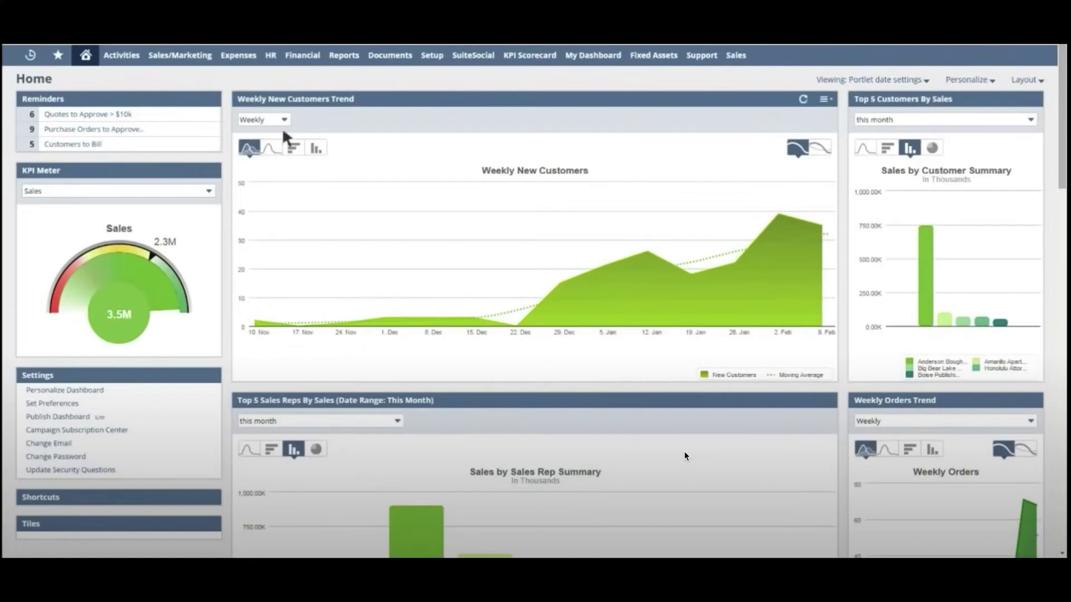
{"action": "mouse_move", "coordinate": [387, 105]}
{"action": "left_mouse_down"}
{"action": "mouse_move", "coordinate": [144, 186]}
{"action": "mouse_move", "coordinate": [142, 176]}
{"action": "mouse_move", "coordinate": [390, 124]}
{"action": "left_mouse_up"}
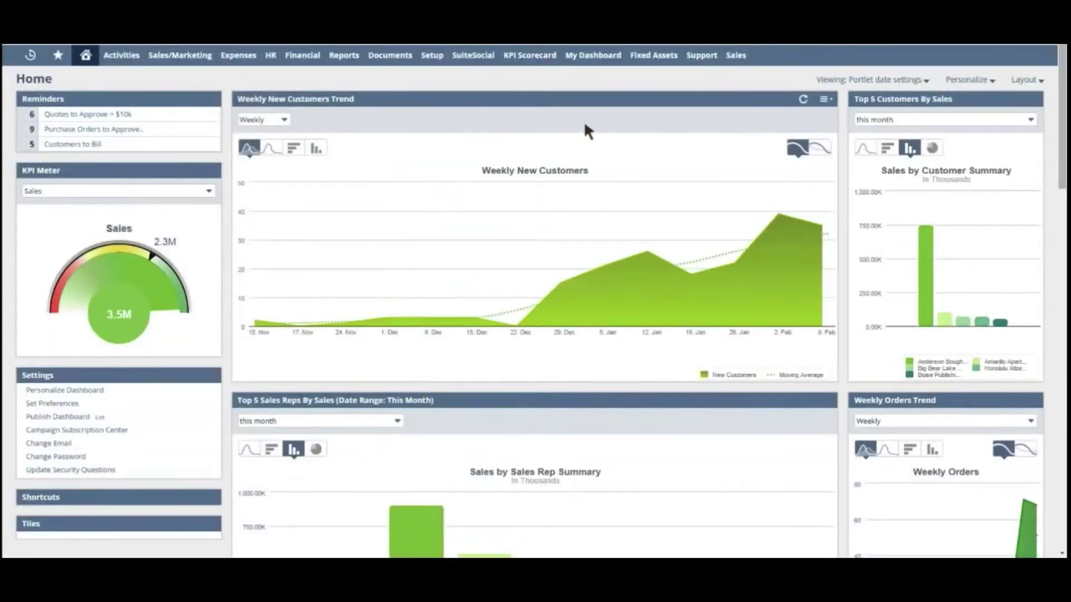
{"action": "left_click", "coordinate": [953, 81]}
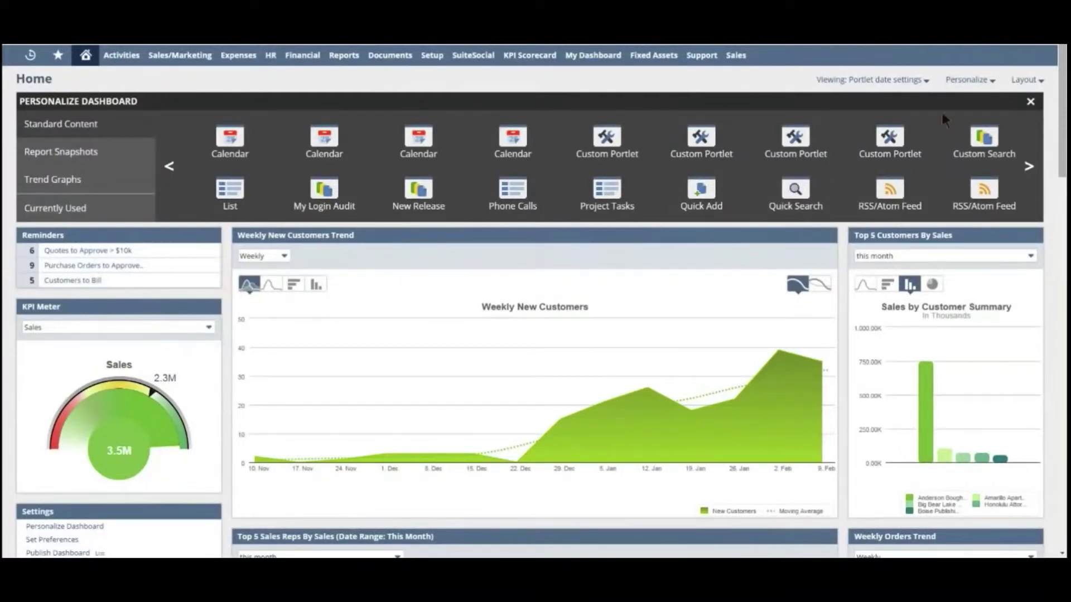
{"action": "left_click", "coordinate": [1030, 100]}
{"action": "scroll", "coordinate": [566, 206], "scroll_direction": "down", "scroll_amount": 5}
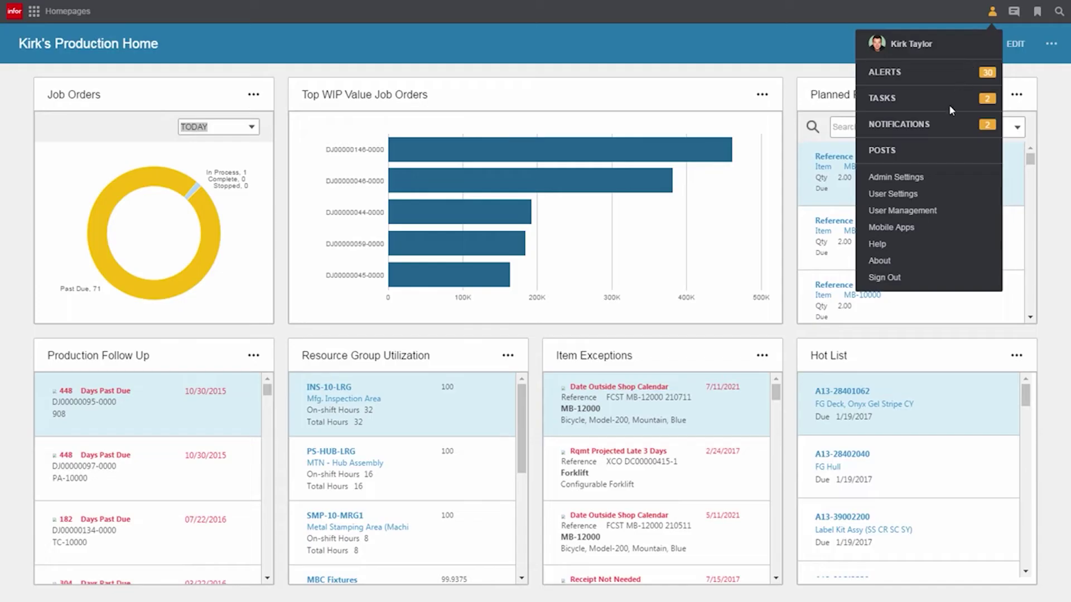
From the first activity post, open the linked Forklift job order DJ00000321
{"action": "left_click", "coordinate": [896, 157]}
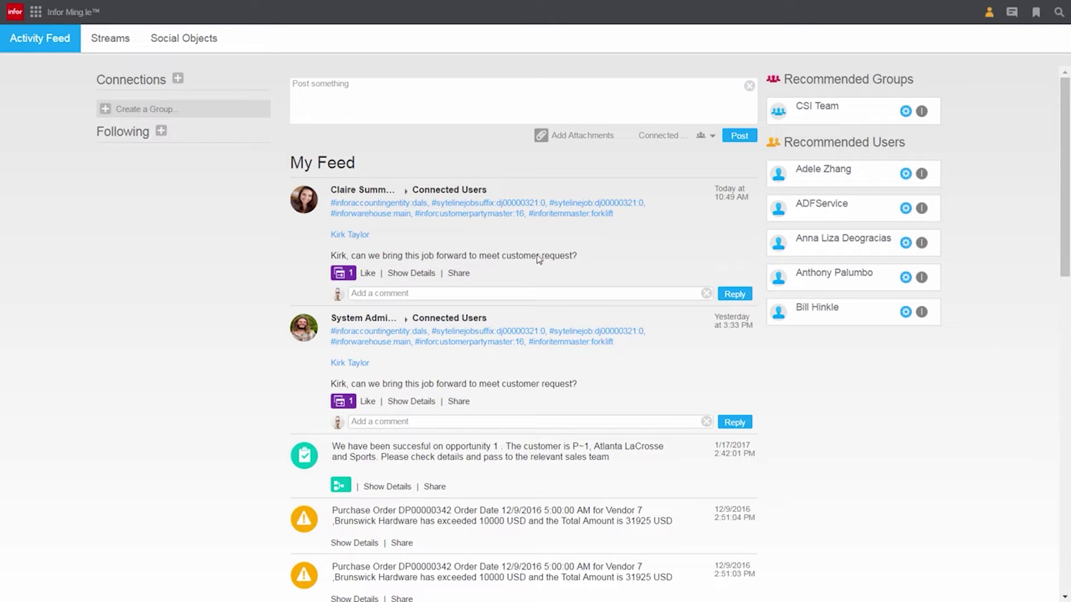
{"action": "left_click", "coordinate": [352, 278]}
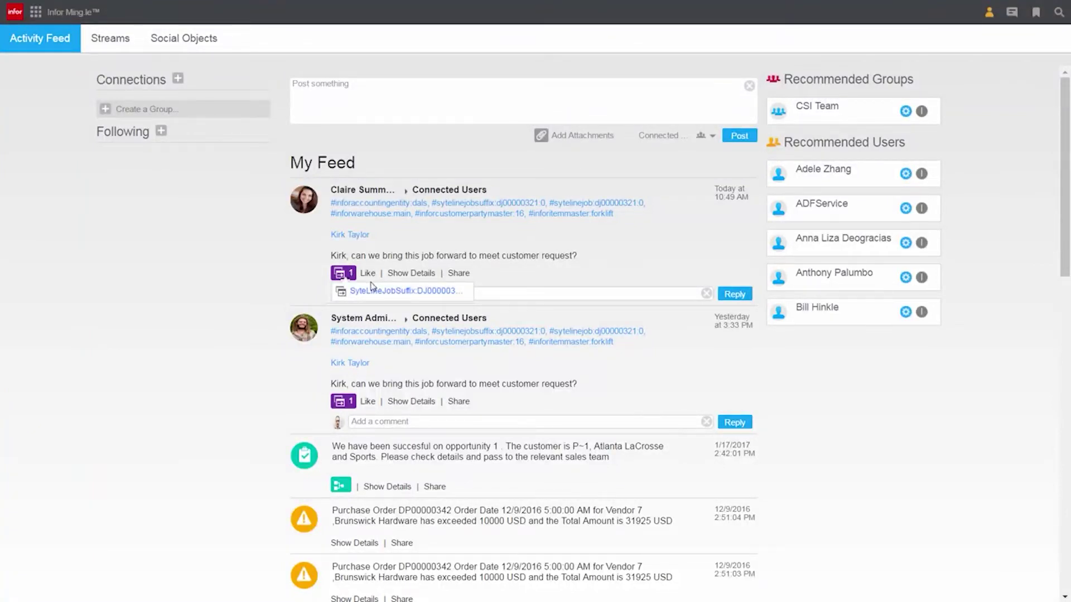
{"action": "left_click", "coordinate": [405, 292]}
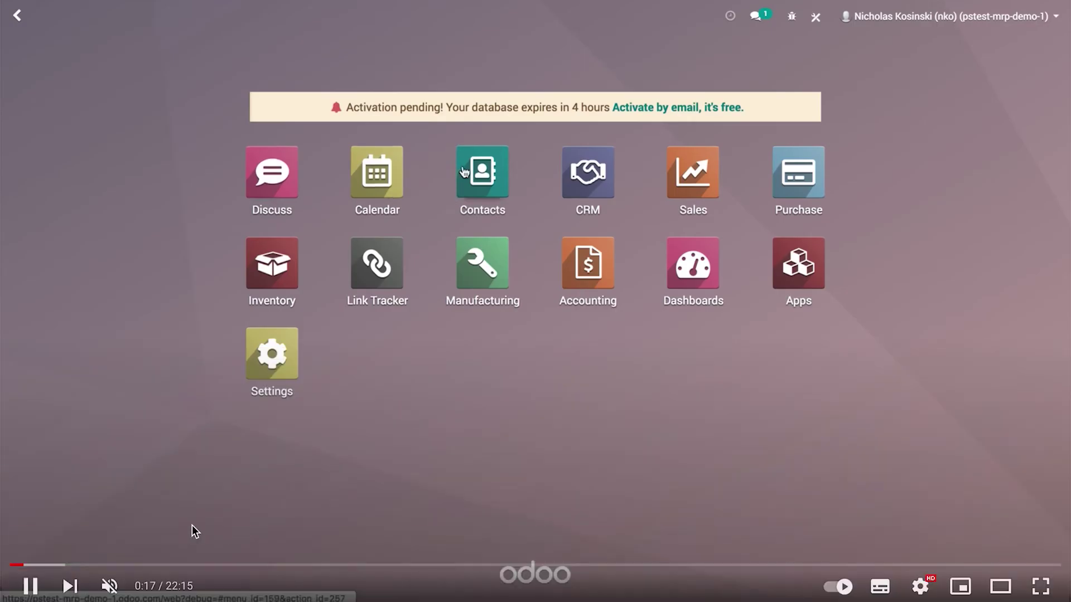
Skip ahead in the Odoo demo video to the Inventory Overview
{"action": "left_click", "coordinate": [67, 567]}
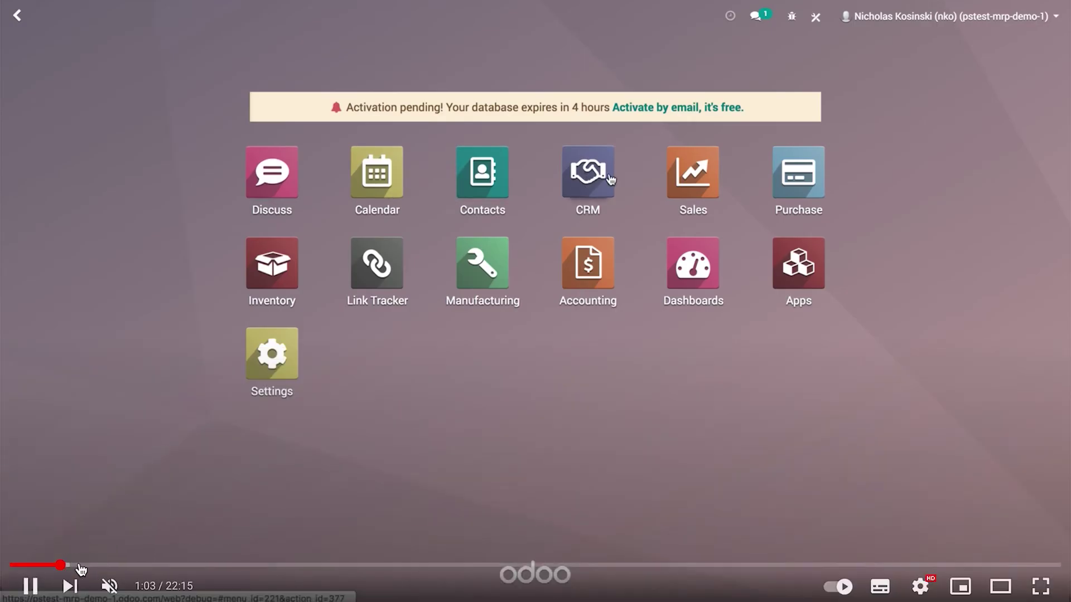